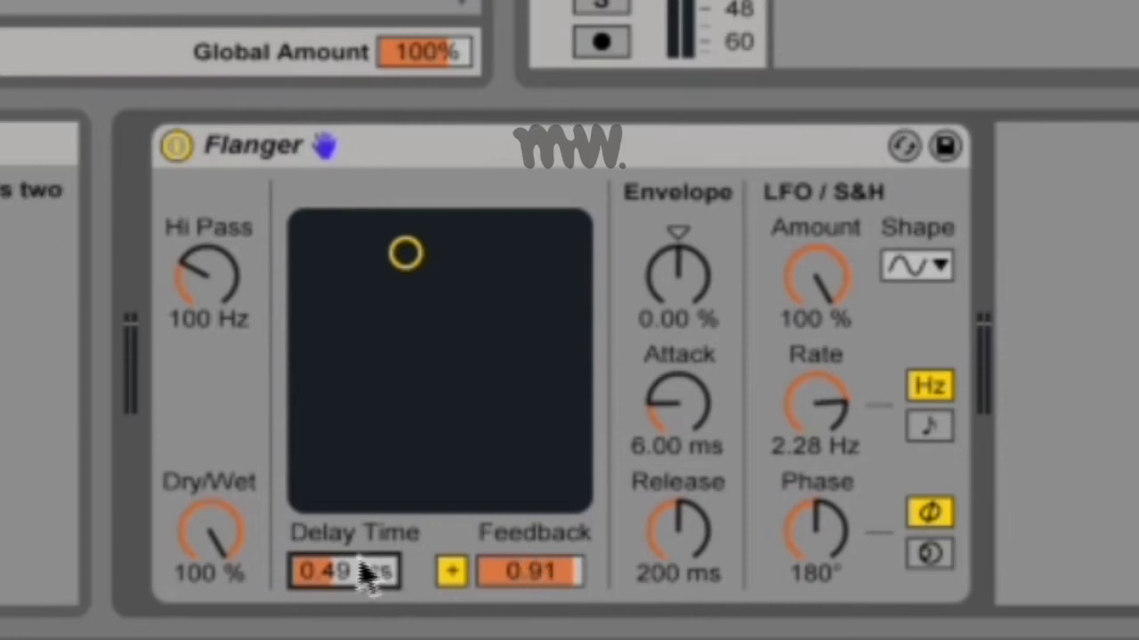
- Set the Flanger's delay time to 0.70 ms
{"action": "mouse_move", "coordinate": [343, 572]}
{"action": "left_mouse_down"}
{"action": "mouse_move", "coordinate": [343, 595]}
{"action": "mouse_move", "coordinate": [343, 558]}
{"action": "left_mouse_up"}
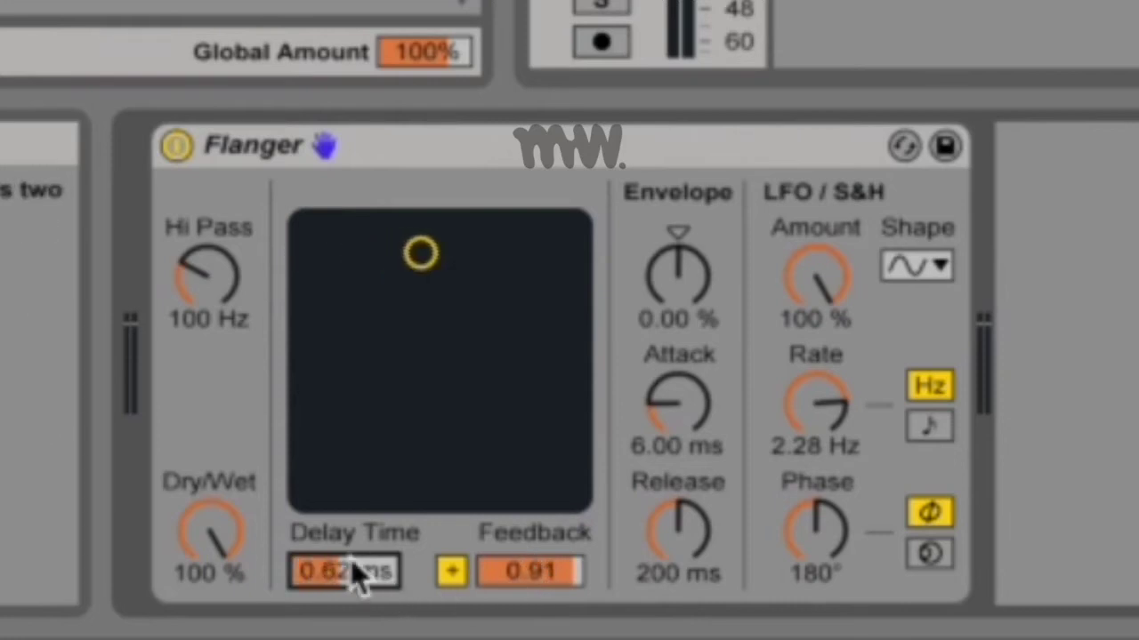
{"action": "left_click", "coordinate": [348, 587]}
{"action": "type", "text": "0.7"}
{"action": "key", "text": "Return"}
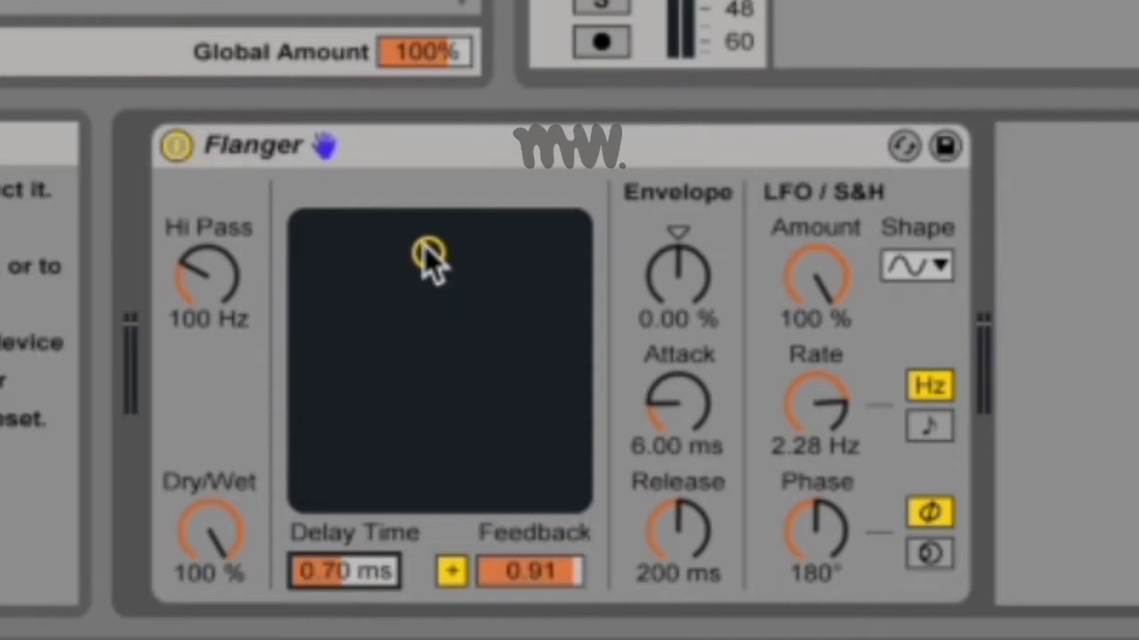
- Try higher settings on the Flanger's X-Y point, bringing it to a delay time of 0.49 ms and a feedback of 0.84
{"action": "left_click_drag", "start_coordinate": [432, 256], "coordinate": [474, 226]}
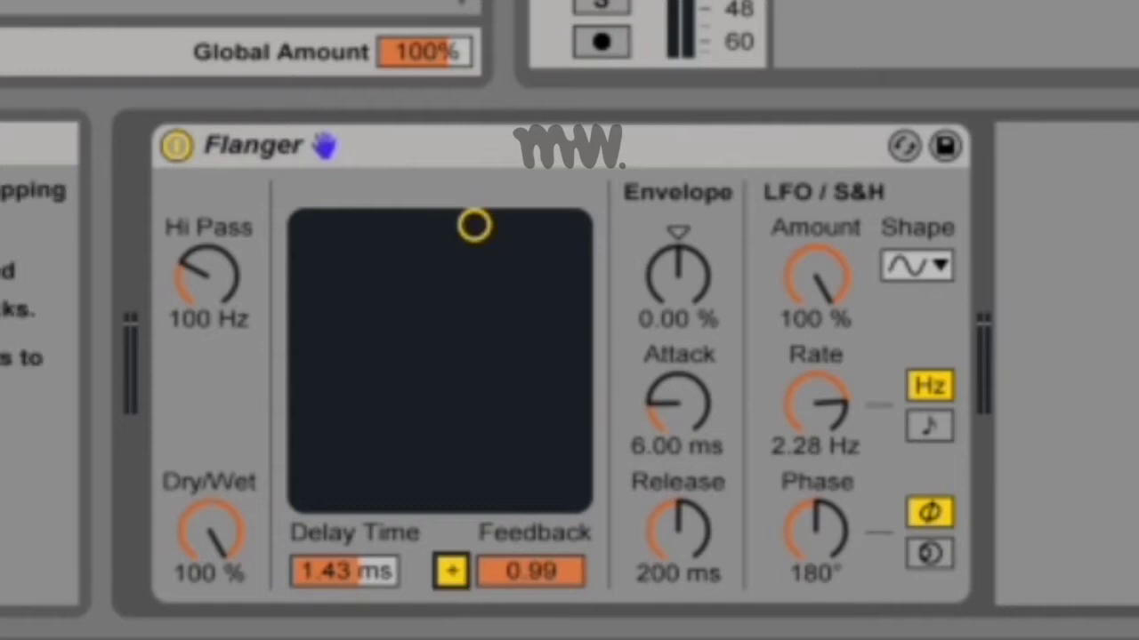
{"action": "left_click_drag", "start_coordinate": [476, 226], "coordinate": [404, 282]}
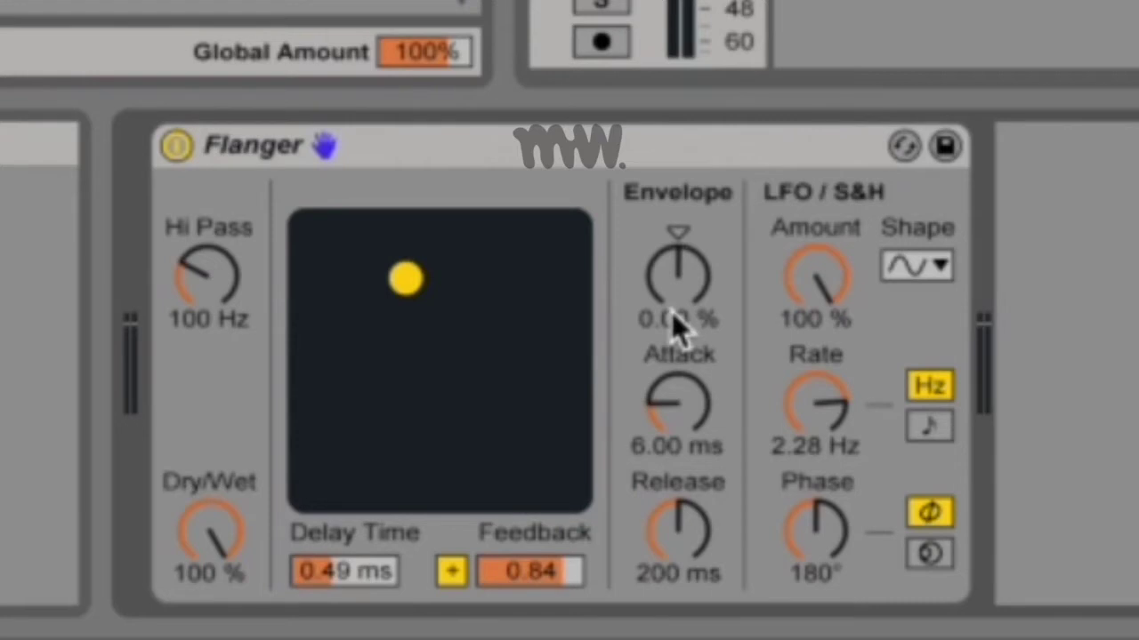
- Try an envelope amount of -100% with the LFO amount at 0%, and reset the envelope amount to 0%
{"action": "mouse_move", "coordinate": [671, 312]}
{"action": "left_mouse_down"}
{"action": "mouse_move", "coordinate": [671, 240]}
{"action": "mouse_move", "coordinate": [672, 307]}
{"action": "left_mouse_up"}
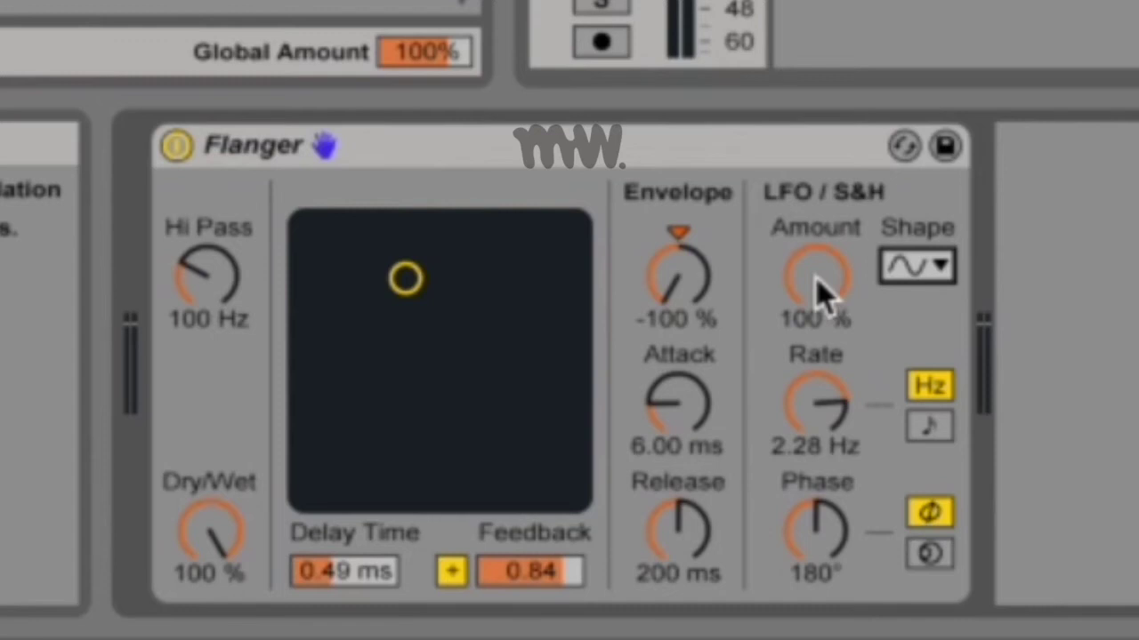
{"action": "left_click_drag", "start_coordinate": [817, 277], "coordinate": [828, 290]}
{"action": "left_click", "coordinate": [676, 311]}
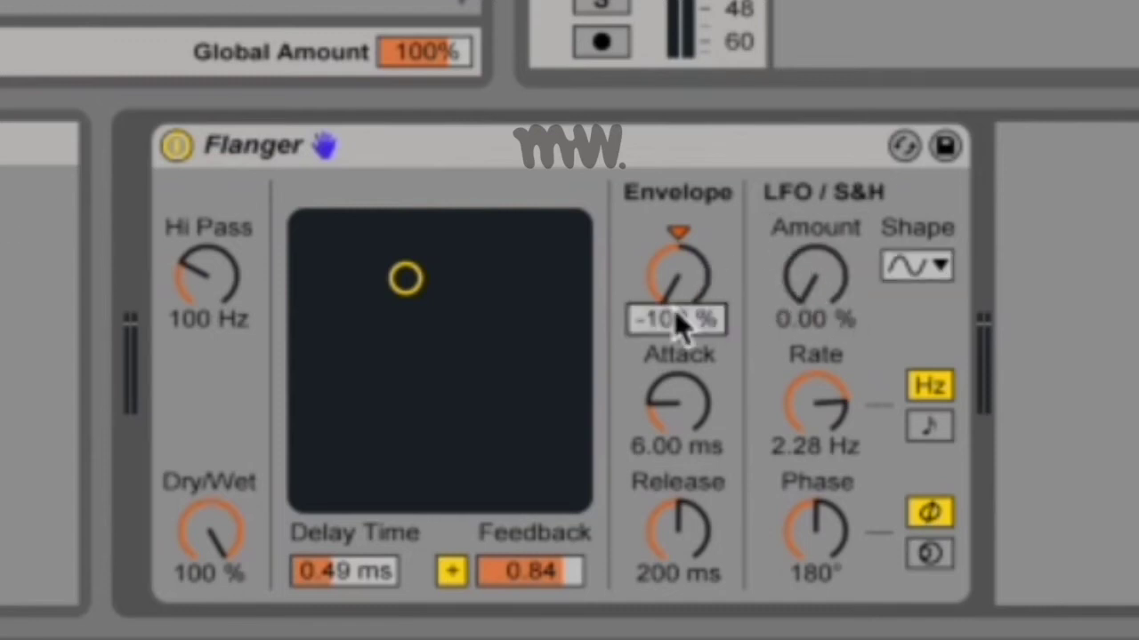
{"action": "key", "text": "Delete"}
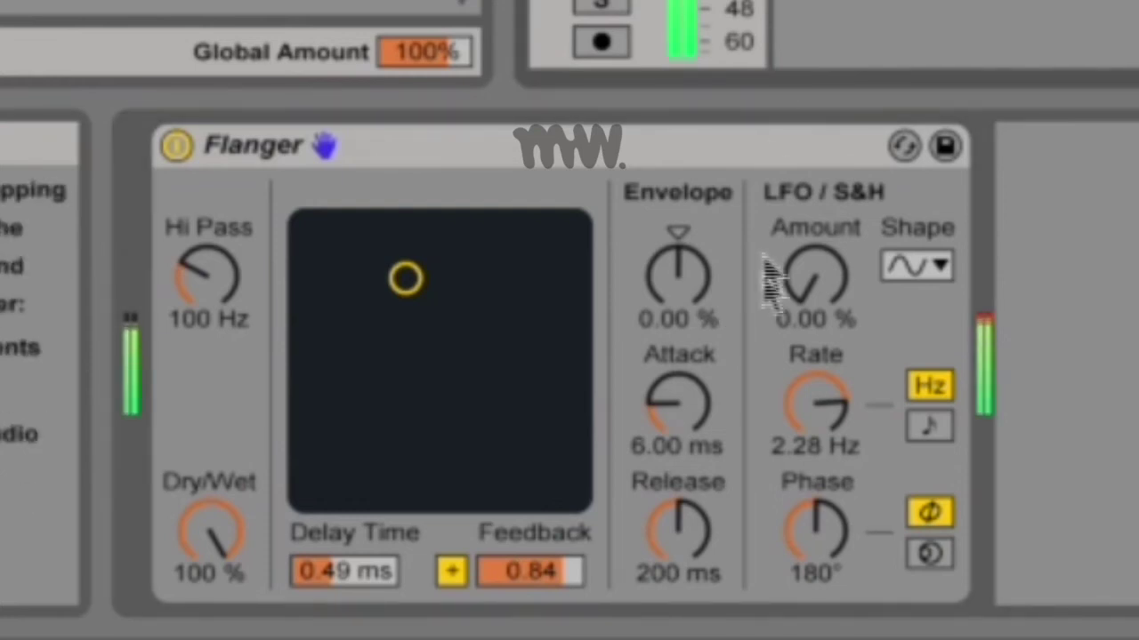
- Set the LFO amount to 82.5% and its rate to 10.0 Hz, with an envelope amount of 63.5%
{"action": "left_click", "coordinate": [816, 283]}
{"action": "left_click_drag", "start_coordinate": [817, 282], "coordinate": [816, 171]}
{"action": "left_click_drag", "start_coordinate": [816, 301], "coordinate": [817, 267]}
{"action": "left_click_drag", "start_coordinate": [817, 414], "coordinate": [817, 356]}
{"action": "left_click_drag", "start_coordinate": [697, 289], "coordinate": [697, 175]}
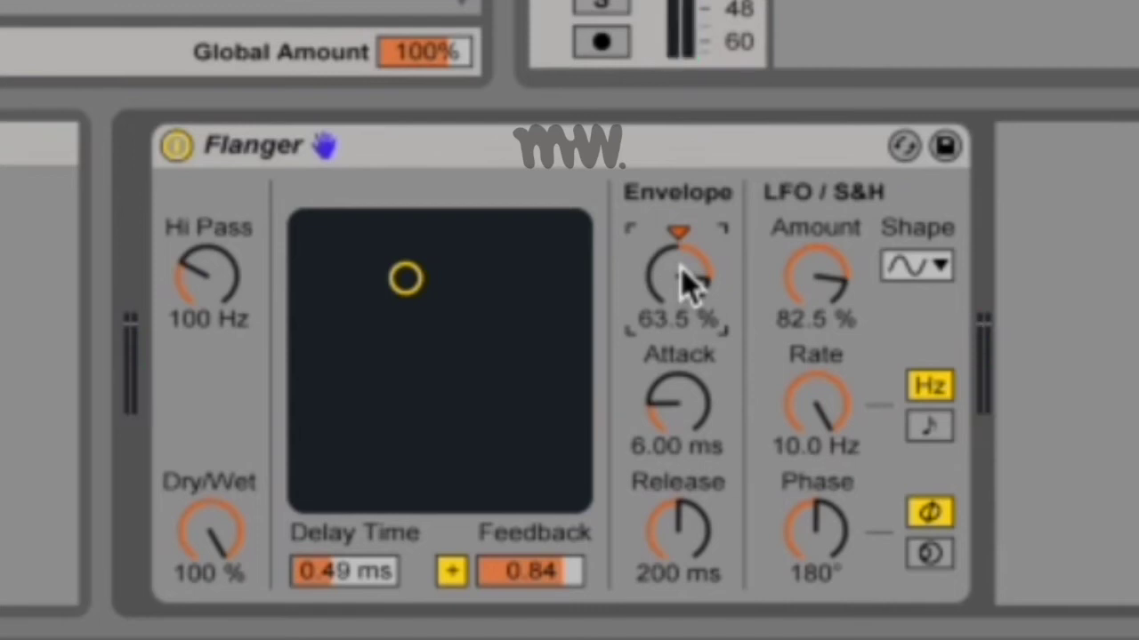
- Look through the available LFO waveform shapes, keeping the sine wave selected
{"action": "left_click", "coordinate": [928, 280]}
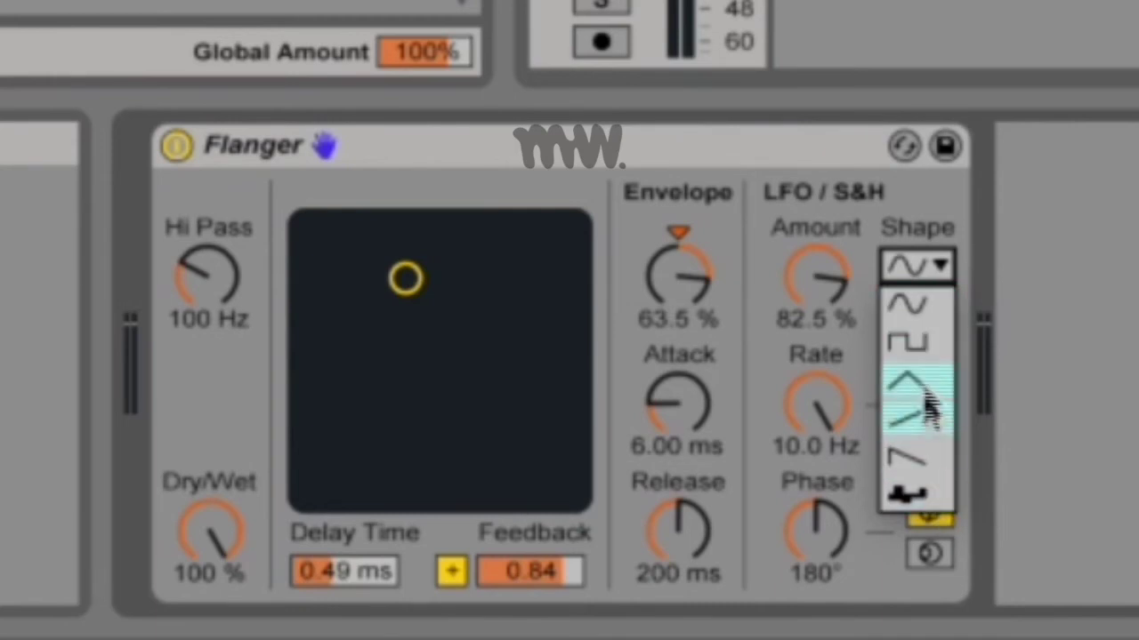
{"action": "left_click", "coordinate": [937, 271]}
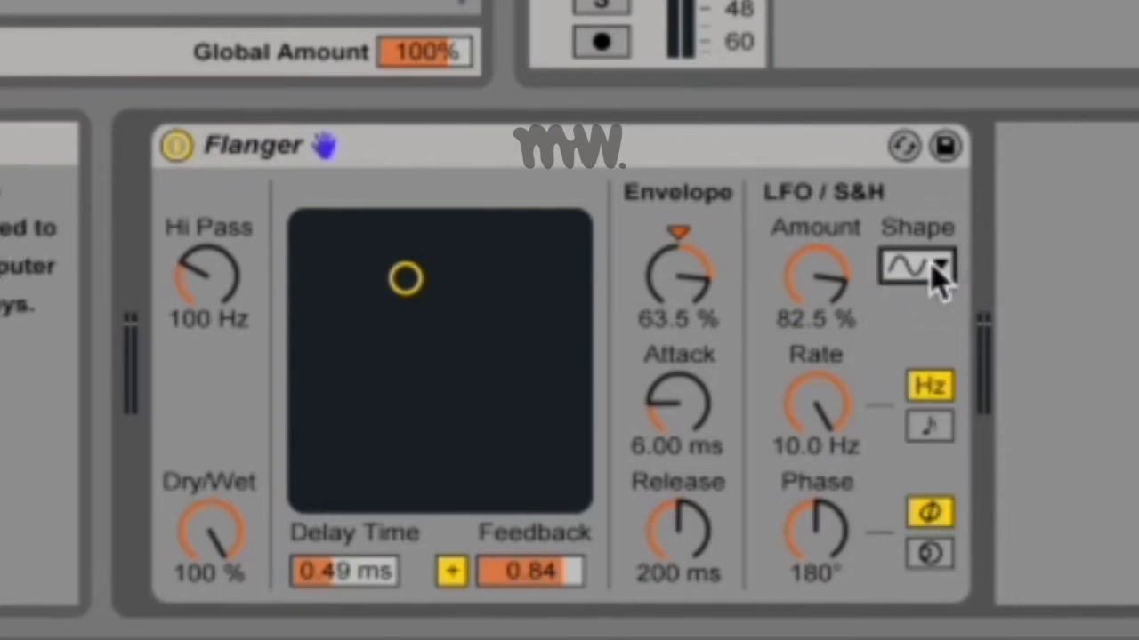
- Set the LFO rate to 2.54 Hz, and switch it to tempo sync with a rate of 1/6
{"action": "left_click_drag", "start_coordinate": [824, 414], "coordinate": [947, 433]}
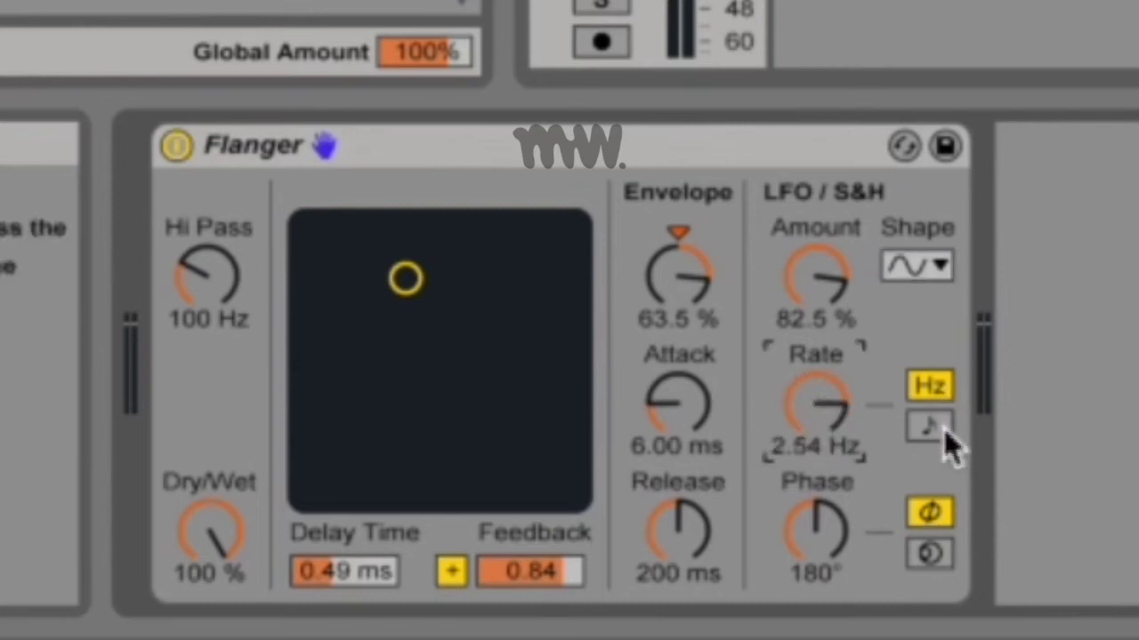
{"action": "left_click", "coordinate": [944, 428]}
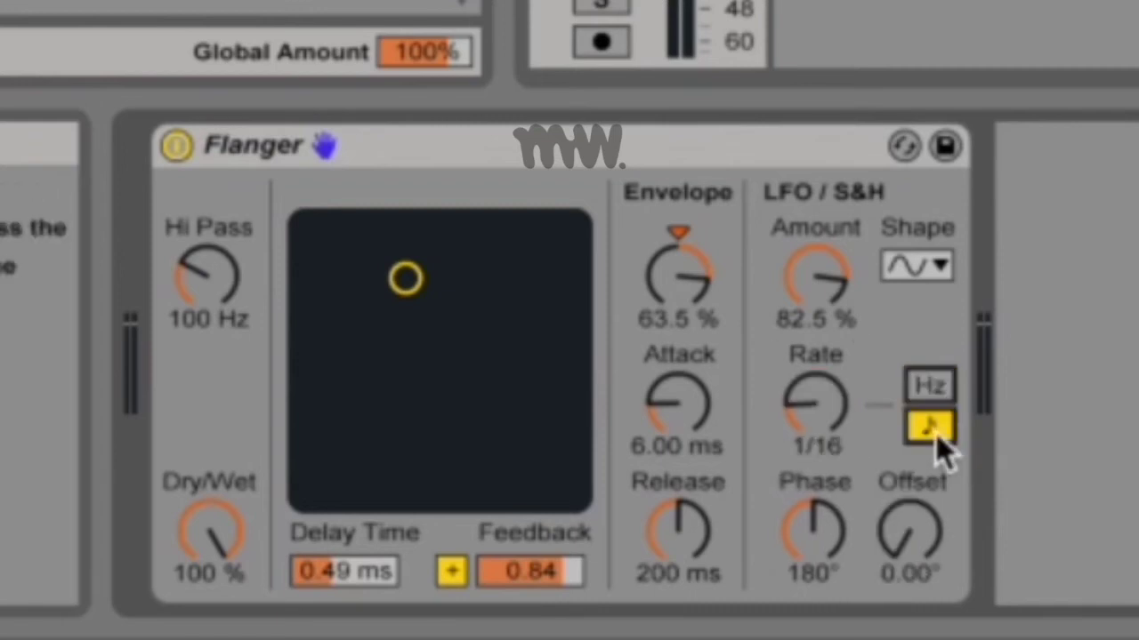
{"action": "left_click_drag", "start_coordinate": [821, 404], "coordinate": [806, 457]}
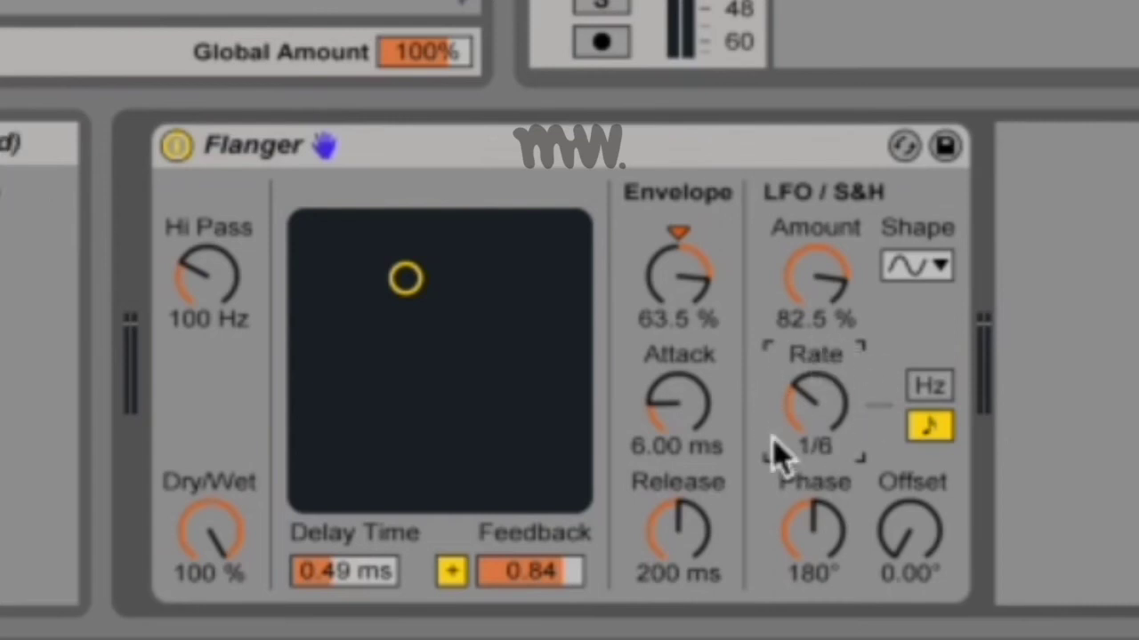
- Try LFO phase values of 209° and 140°, and return the phase to 180°
{"action": "left_click", "coordinate": [820, 523]}
{"action": "left_click", "coordinate": [913, 538]}
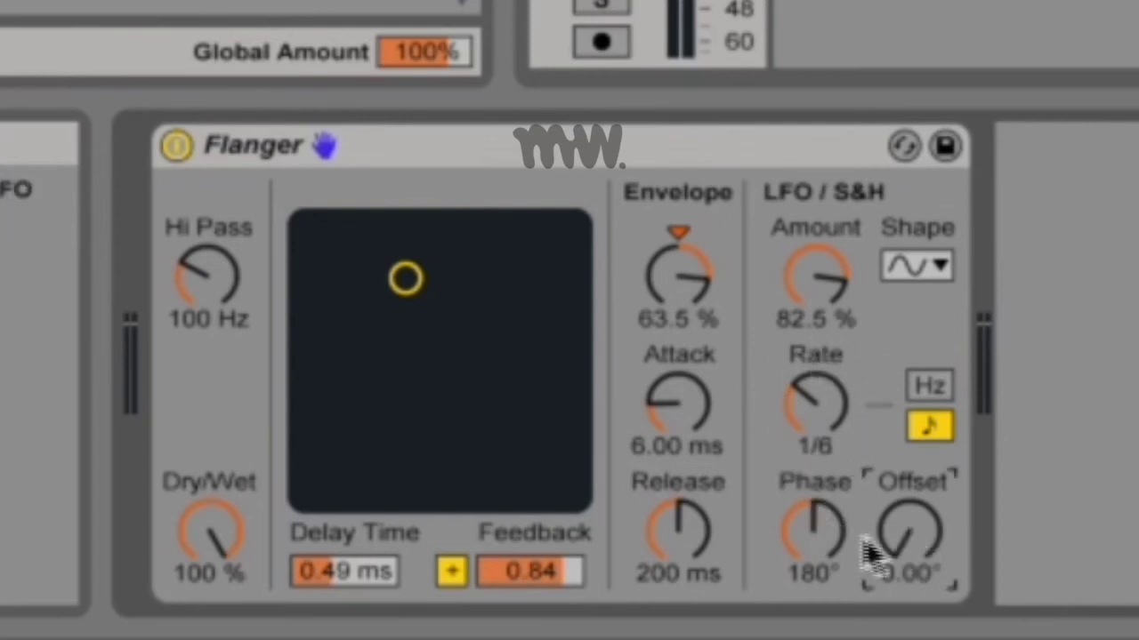
{"action": "left_click_drag", "start_coordinate": [829, 552], "coordinate": [827, 538]}
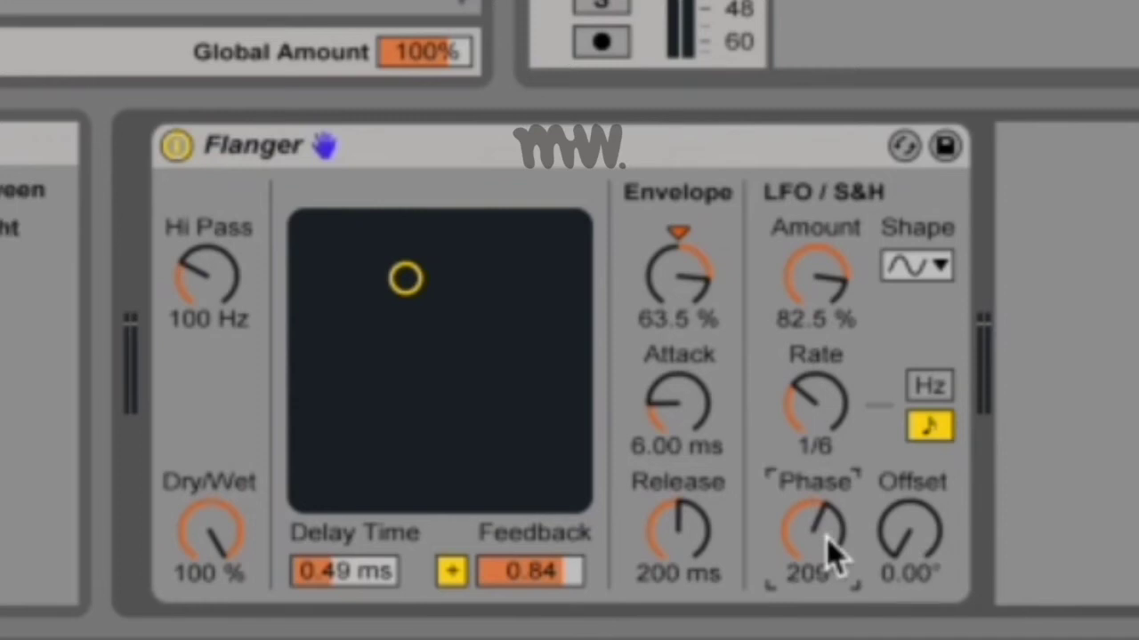
{"action": "mouse_move", "coordinate": [827, 538]}
{"action": "left_mouse_down"}
{"action": "mouse_move", "coordinate": [826, 556]}
{"action": "mouse_move", "coordinate": [826, 538]}
{"action": "left_mouse_up"}
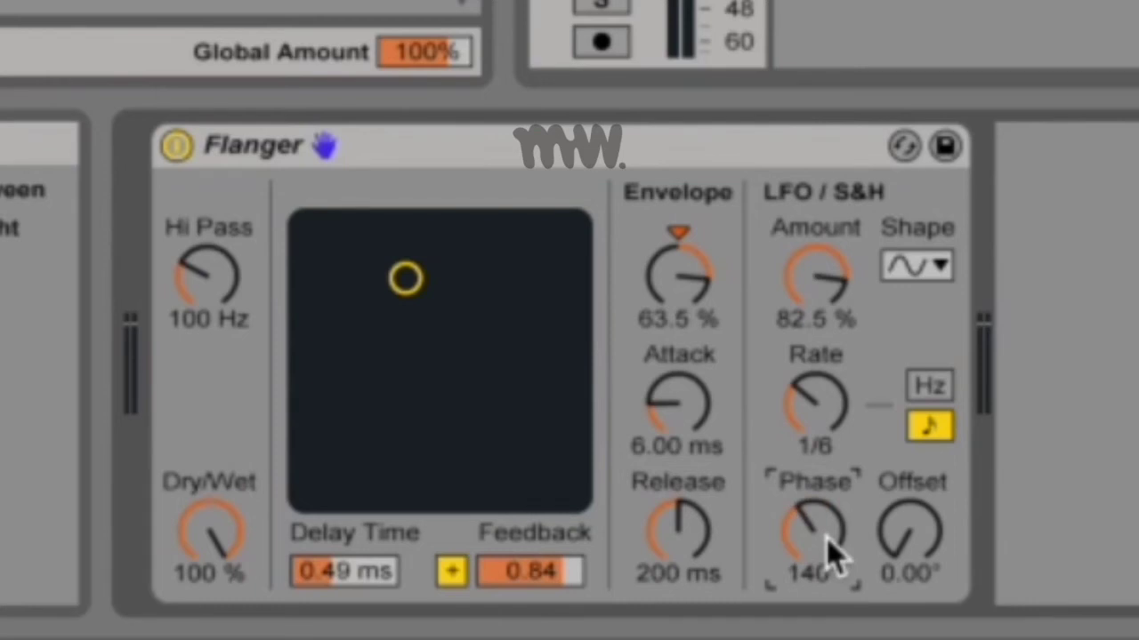
{"action": "mouse_move", "coordinate": [827, 538]}
{"action": "left_mouse_down"}
{"action": "mouse_move", "coordinate": [826, 569]}
{"action": "mouse_move", "coordinate": [811, 534]}
{"action": "left_mouse_up"}
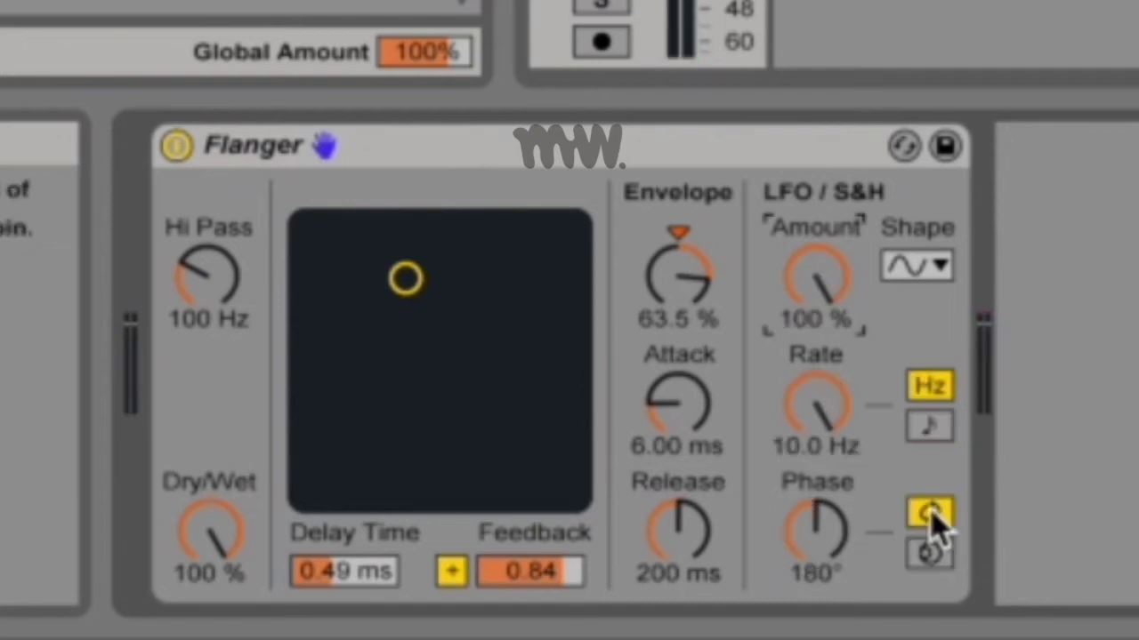
- Switch the LFO to Spin mode, and sync it to the tempo at a rate of 4 with the offset at 0.00°
{"action": "left_click", "coordinate": [929, 551]}
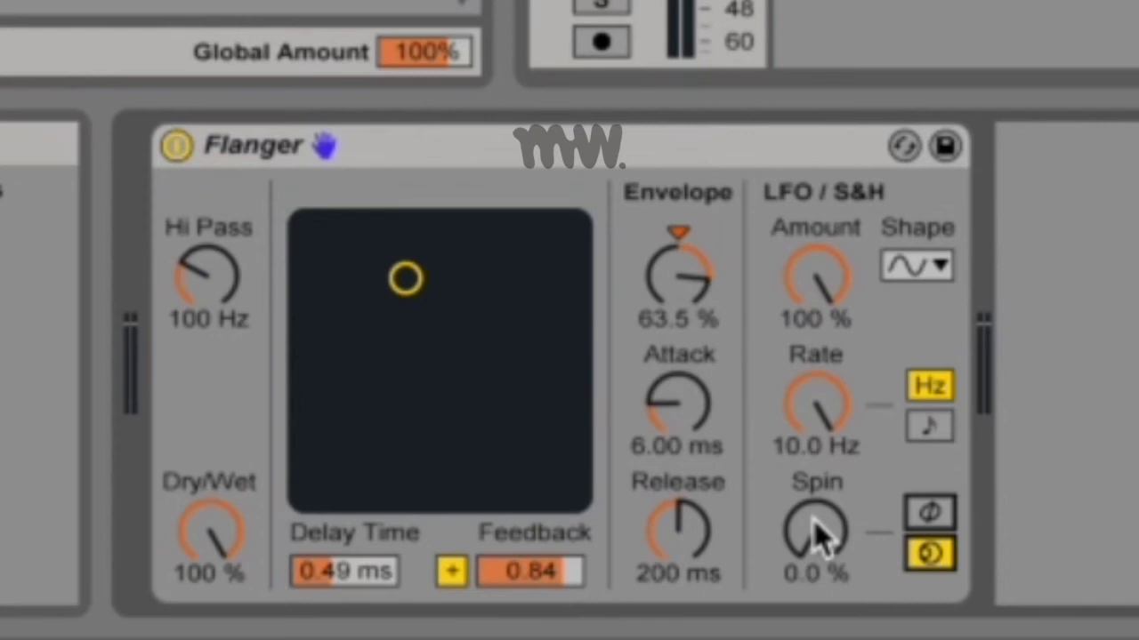
{"action": "left_click", "coordinate": [929, 425]}
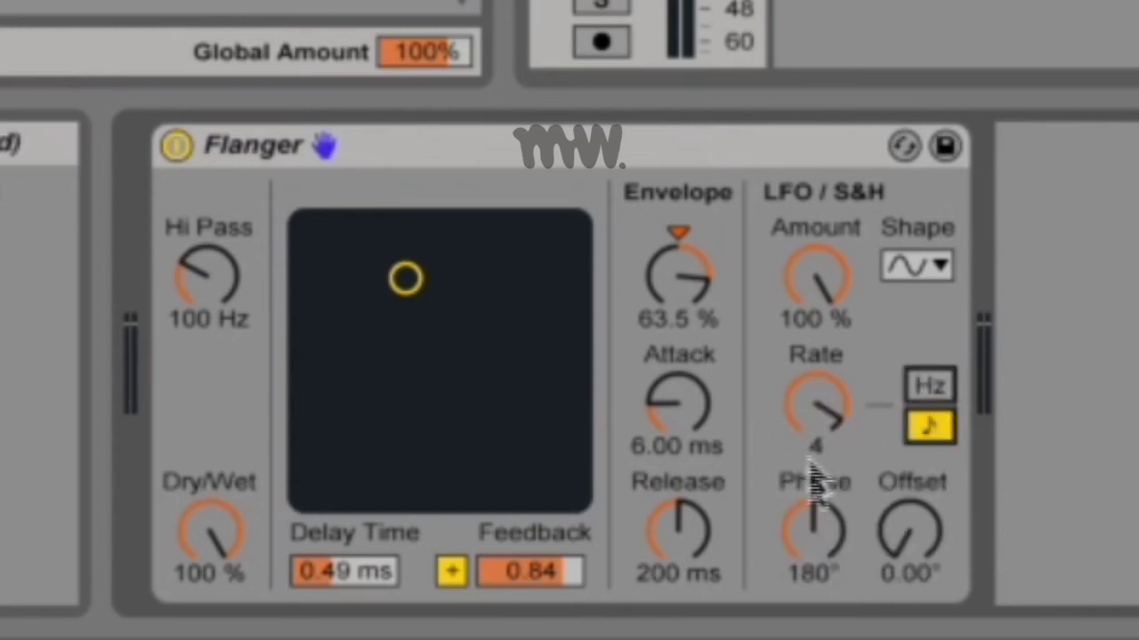
{"action": "left_click", "coordinate": [934, 525]}
{"action": "mouse_move", "coordinate": [934, 524]}
{"action": "left_mouse_down"}
{"action": "mouse_move", "coordinate": [934, 455]}
{"action": "mouse_move", "coordinate": [934, 525]}
{"action": "left_mouse_up"}
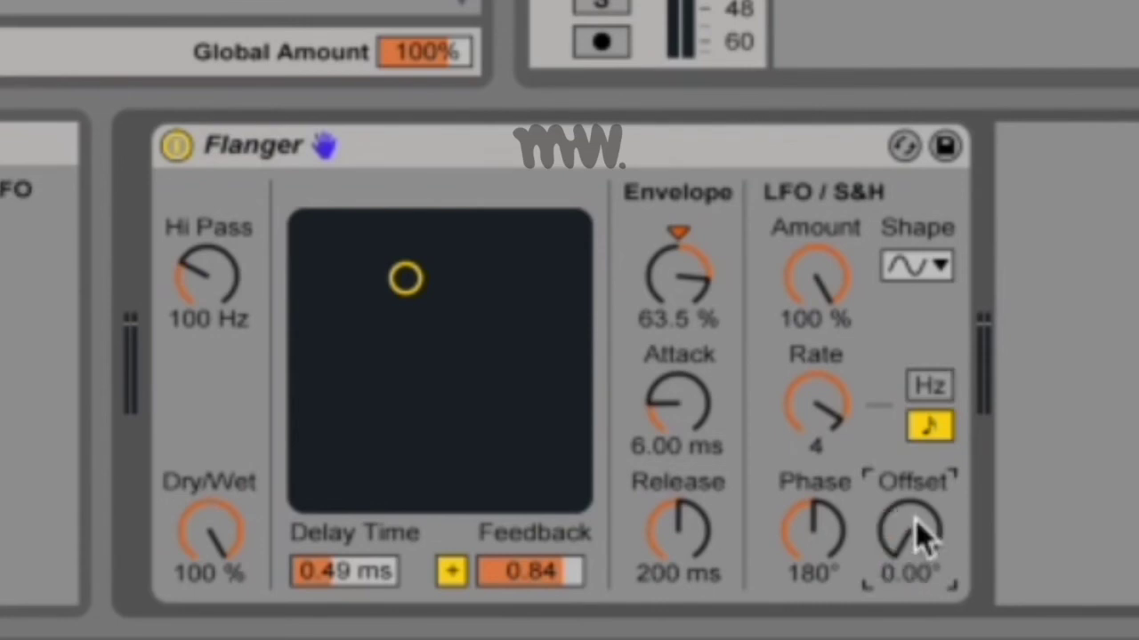
- Set the Flanger's high-pass frequency to 52.4 Hz and its dry/wet mix to 0%
{"action": "mouse_move", "coordinate": [208, 274]}
{"action": "left_mouse_down"}
{"action": "mouse_move", "coordinate": [208, 238]}
{"action": "mouse_move", "coordinate": [208, 289]}
{"action": "mouse_move", "coordinate": [208, 267]}
{"action": "left_mouse_up"}
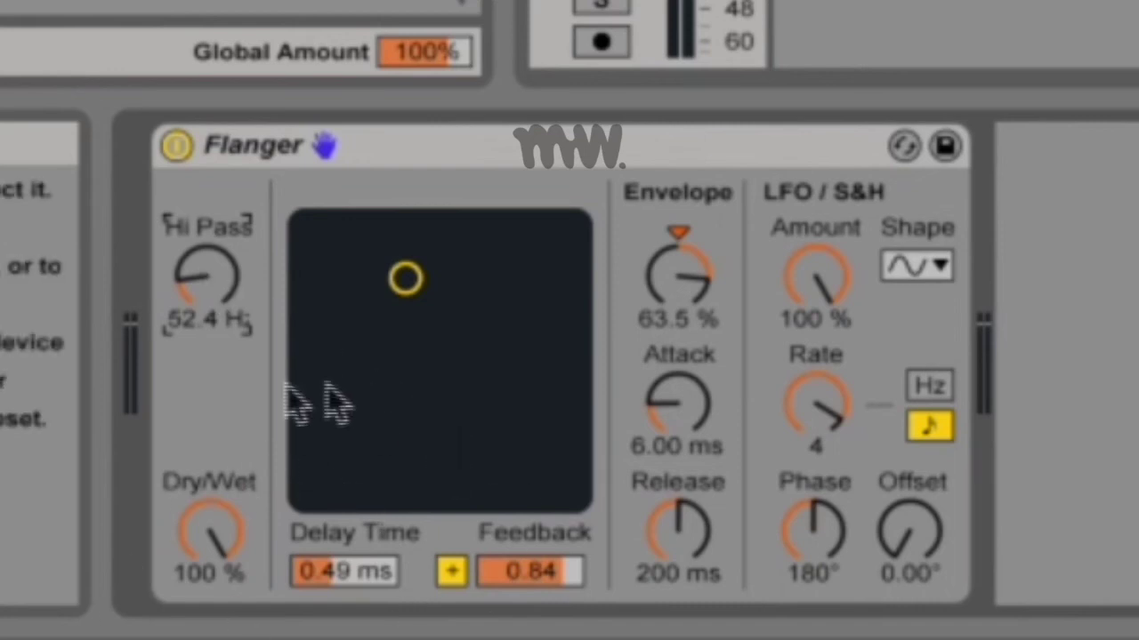
{"action": "left_click", "coordinate": [225, 534]}
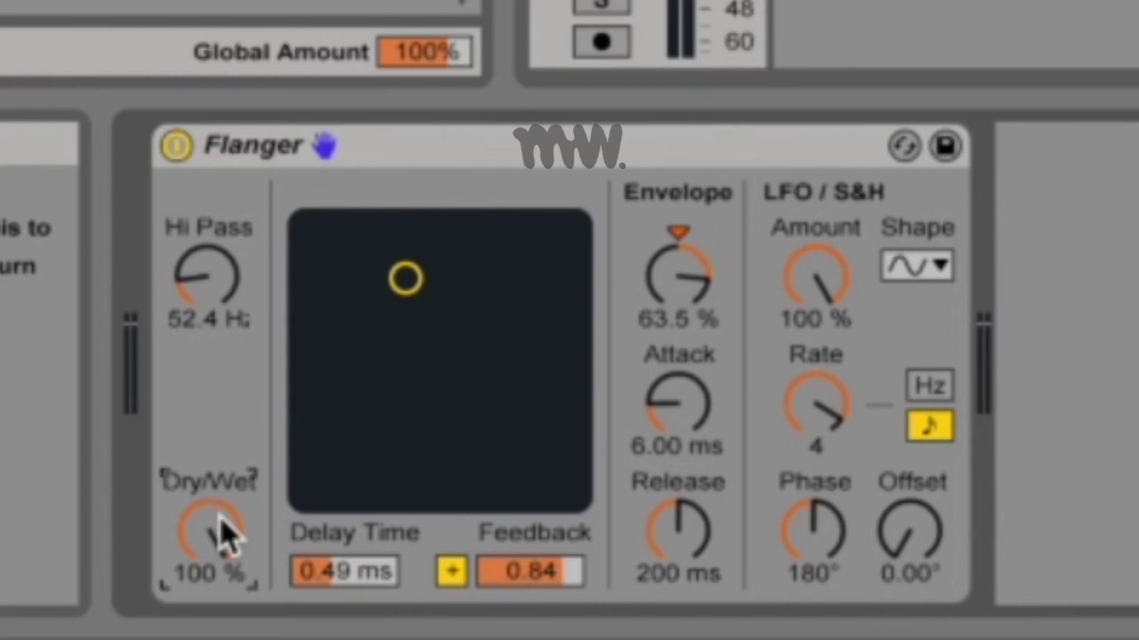
{"action": "left_click_drag", "start_coordinate": [225, 534], "coordinate": [225, 623]}
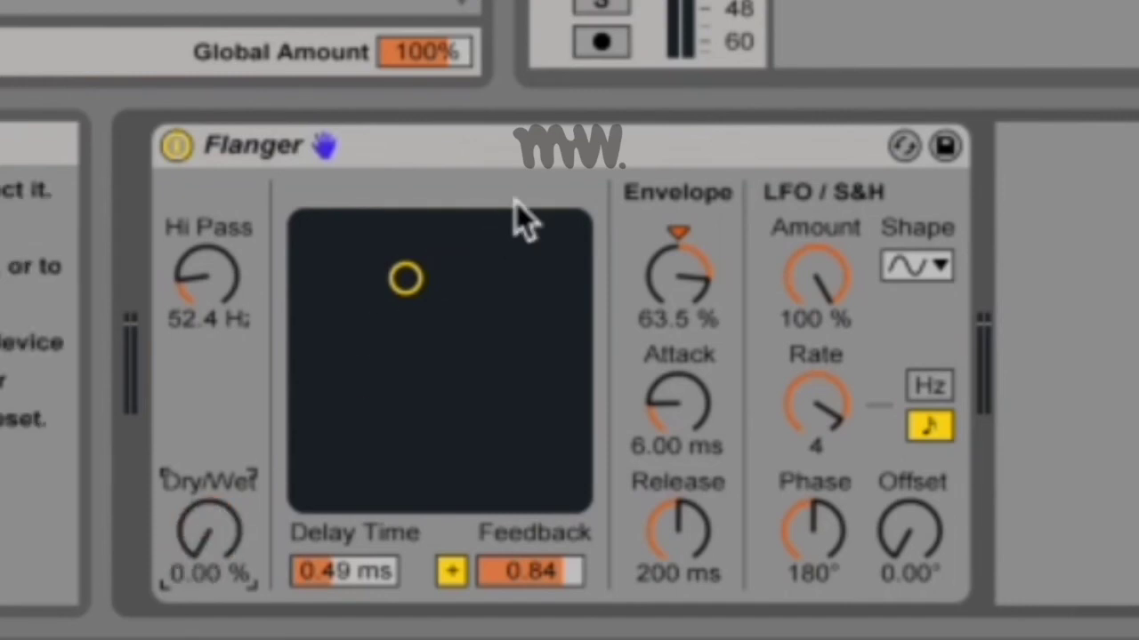
- Turn the Flanger off and back on, and disable its Hi-Quality mode
{"action": "left_click", "coordinate": [173, 149]}
{"action": "left_click", "coordinate": [173, 150]}
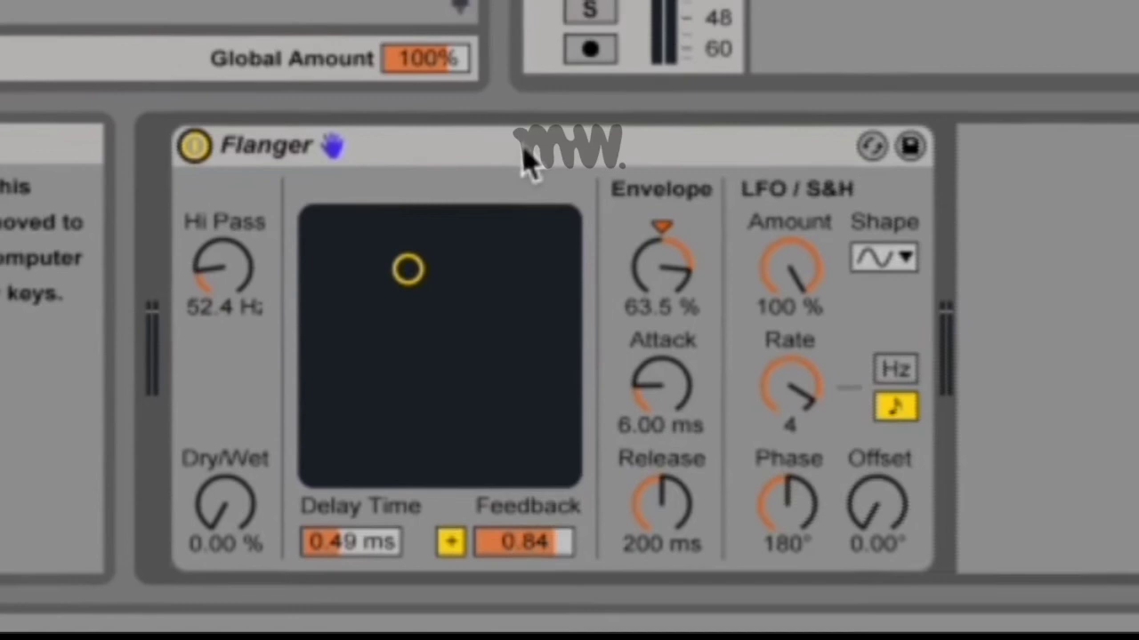
{"action": "right_click", "coordinate": [531, 162]}
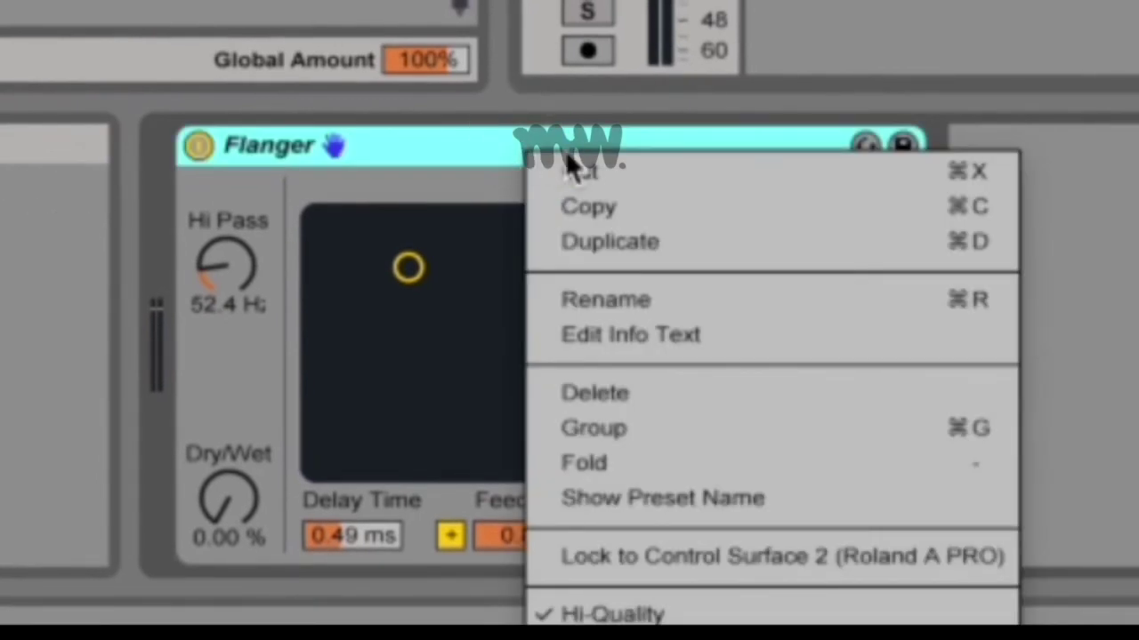
{"action": "left_click", "coordinate": [758, 616]}
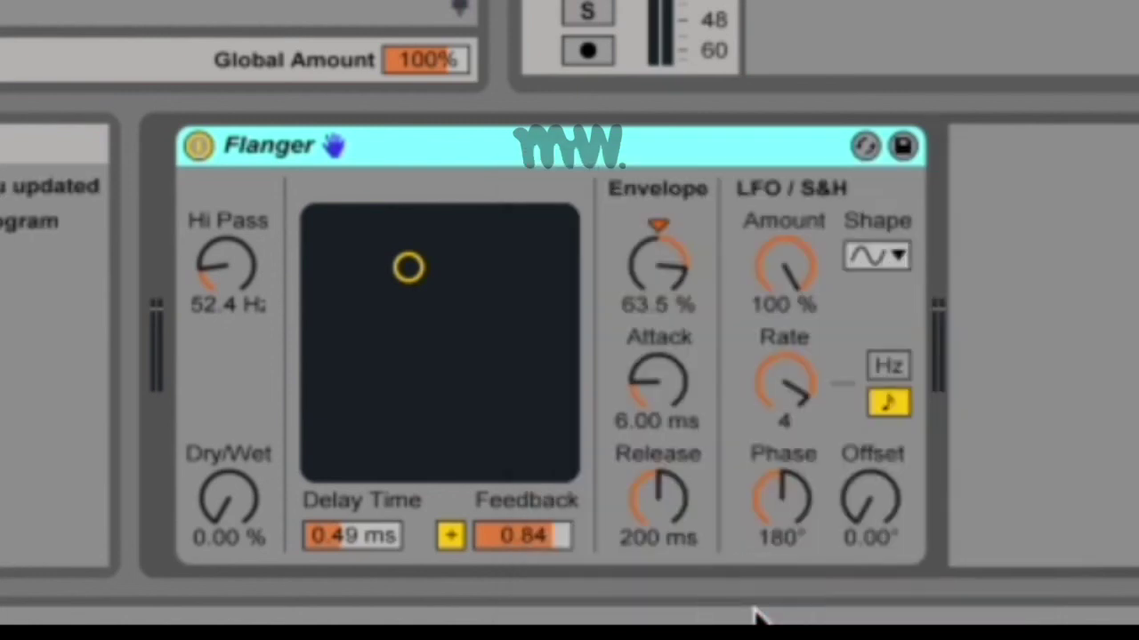